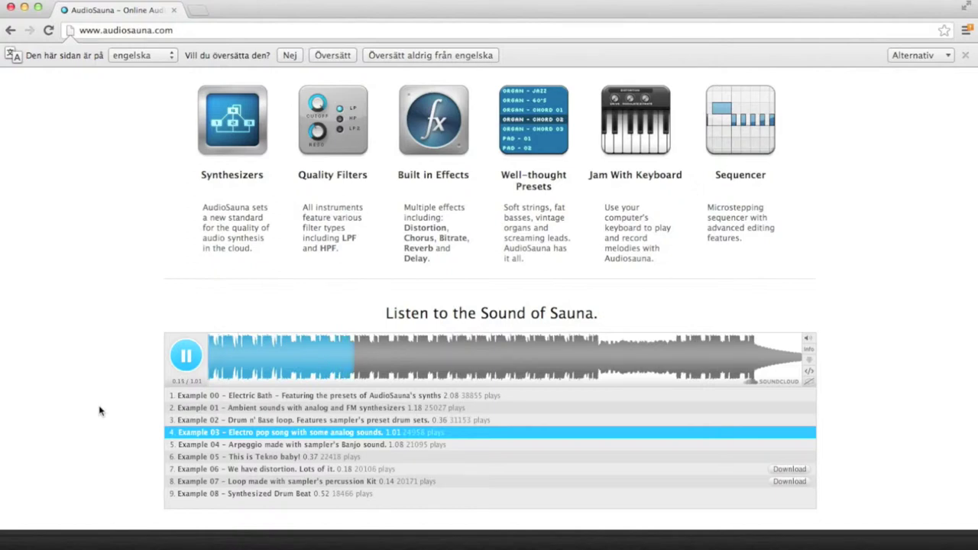
Listen to the Example 04 arpeggio demo song and open the online studio.
click(188, 364)
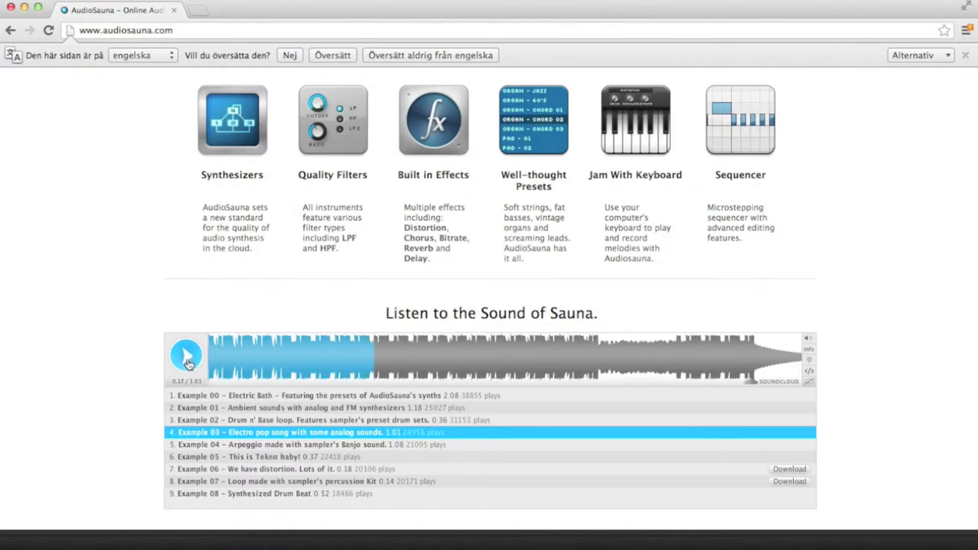
click(195, 448)
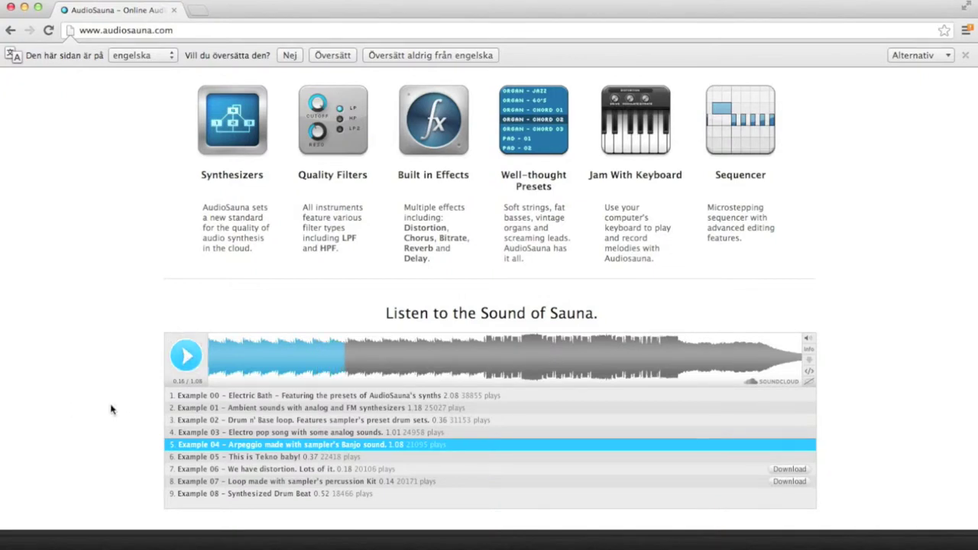
scroll(111, 410, up, 5)
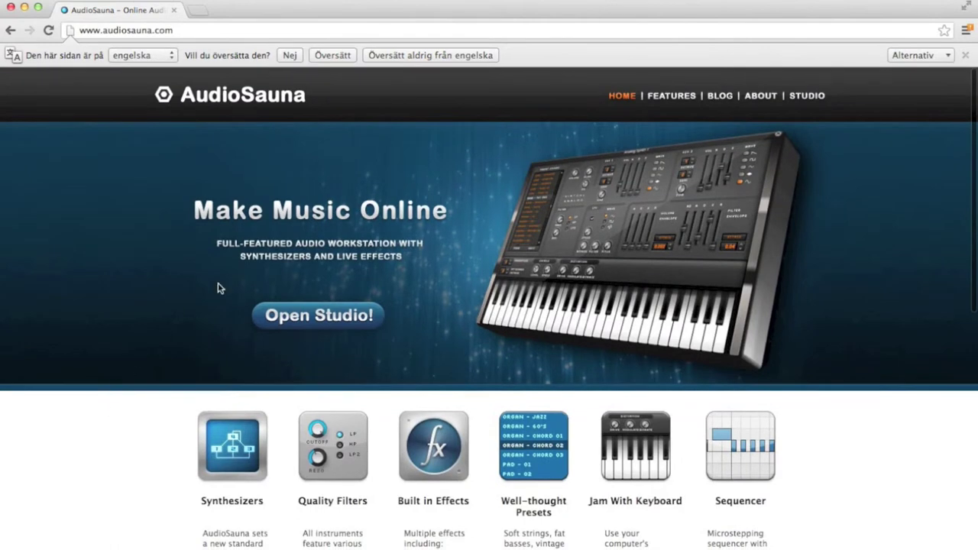
click(322, 320)
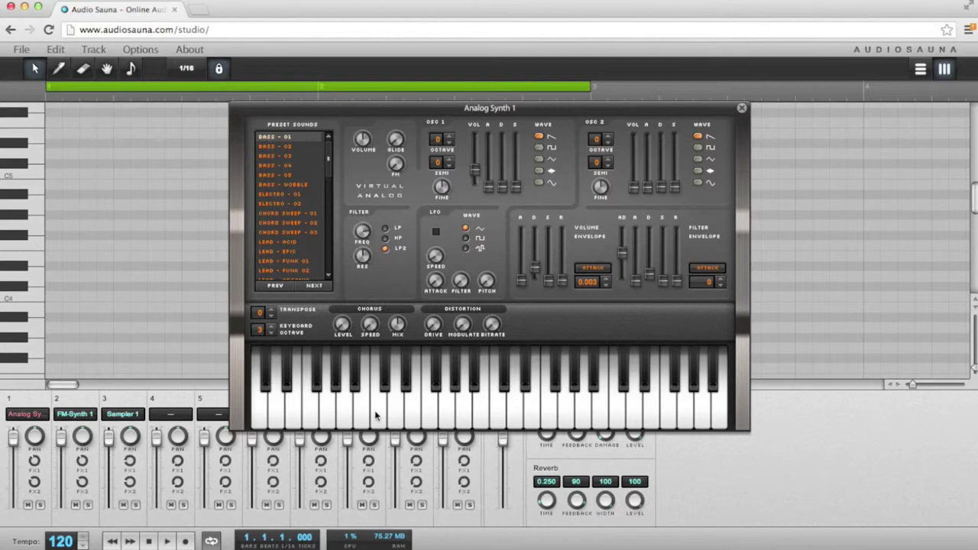
Try several notes on the Analog Synth 1 keyboard and close the synth window.
click(498, 414)
click(385, 414)
click(415, 413)
click(447, 414)
click(503, 412)
click(742, 110)
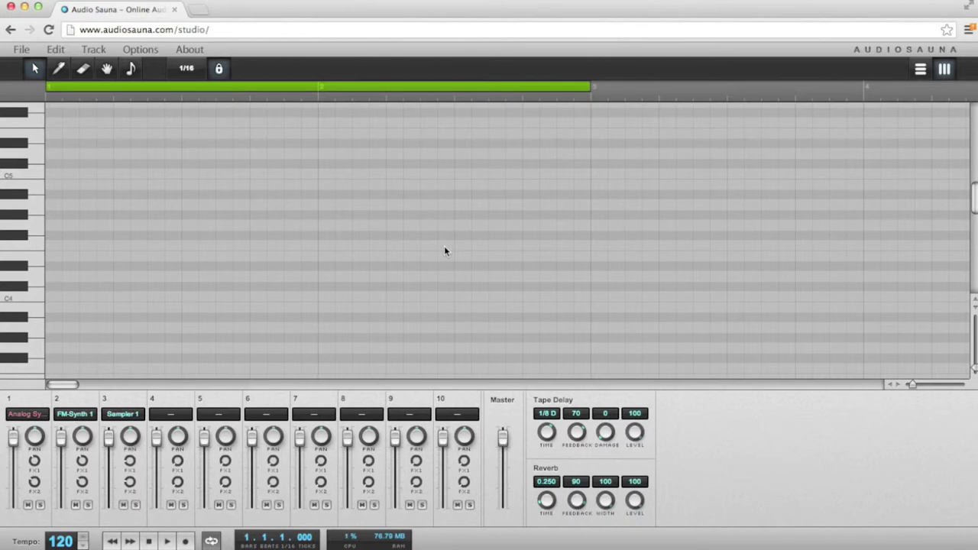
Examine the available commands for song files, note editing and track creation.
click(17, 51)
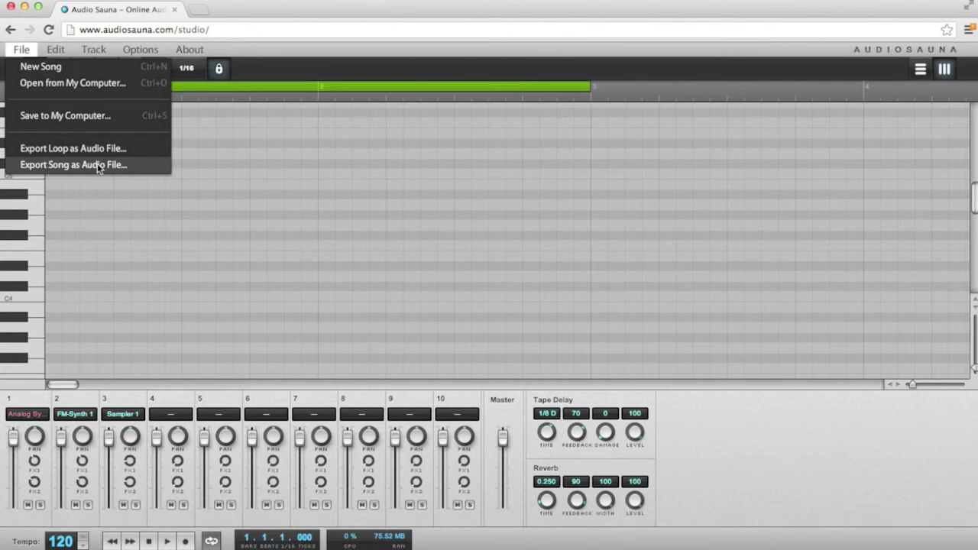
click(22, 48)
click(58, 50)
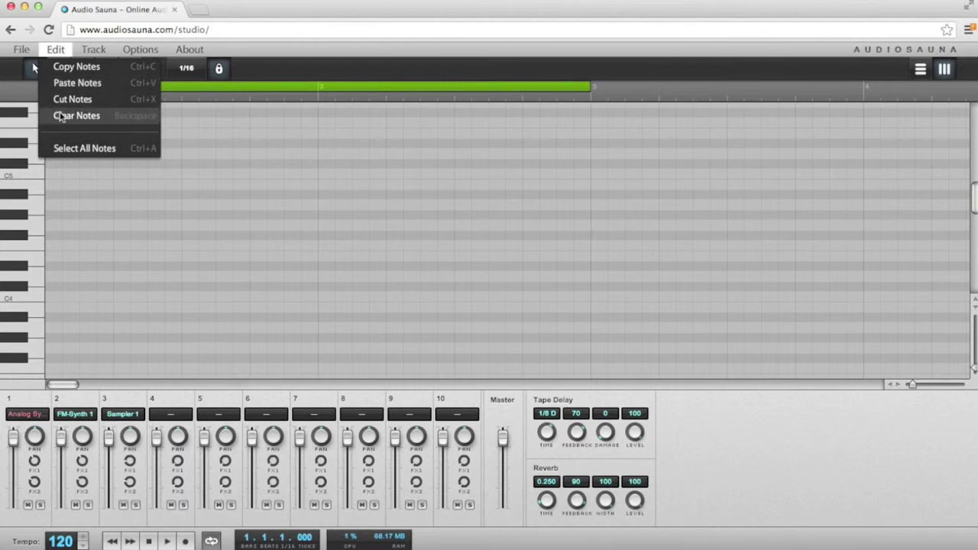
click(92, 49)
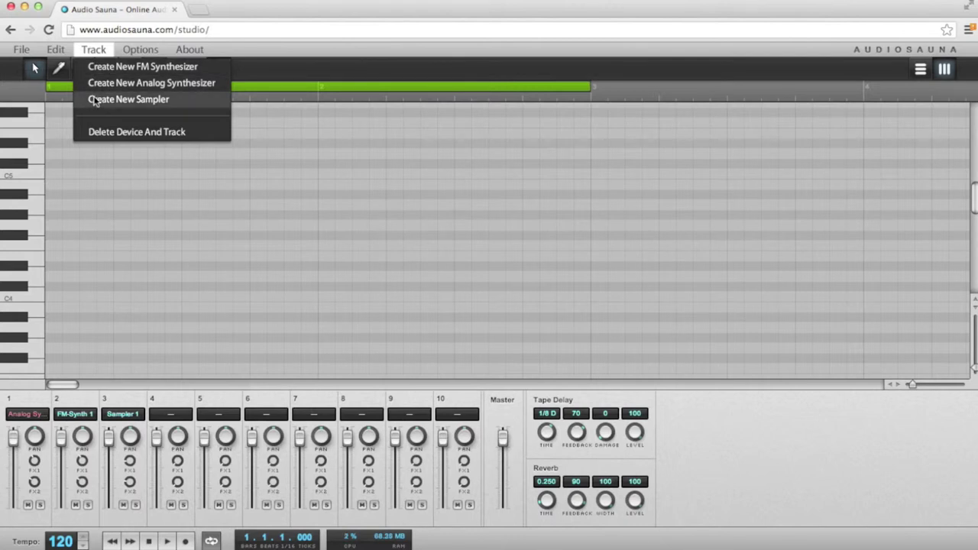
Switch to the arrange view and hide the mixer.
click(139, 51)
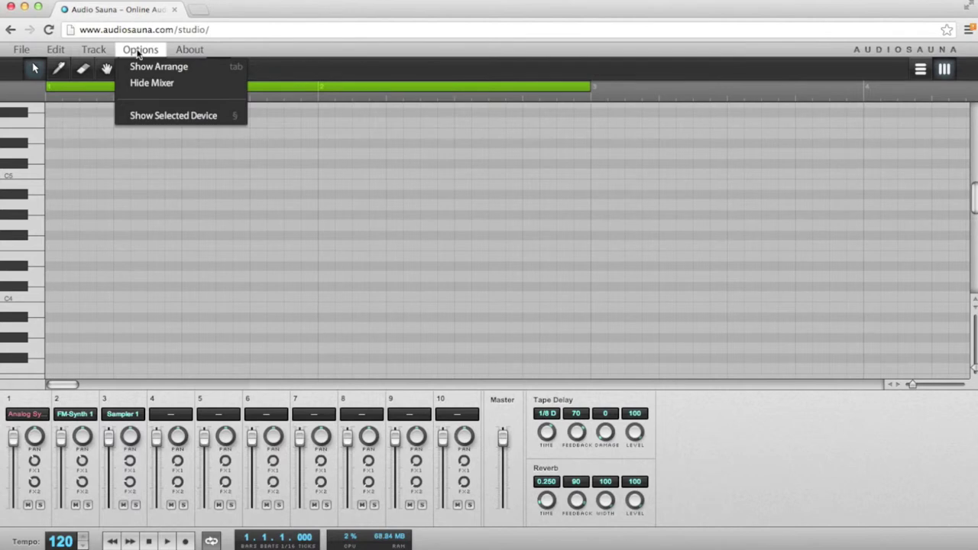
click(172, 74)
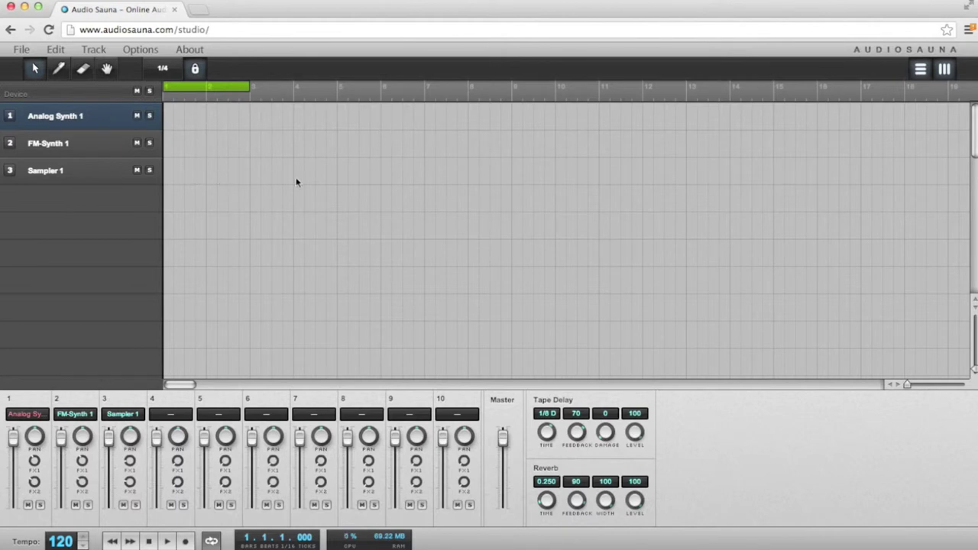
click(141, 50)
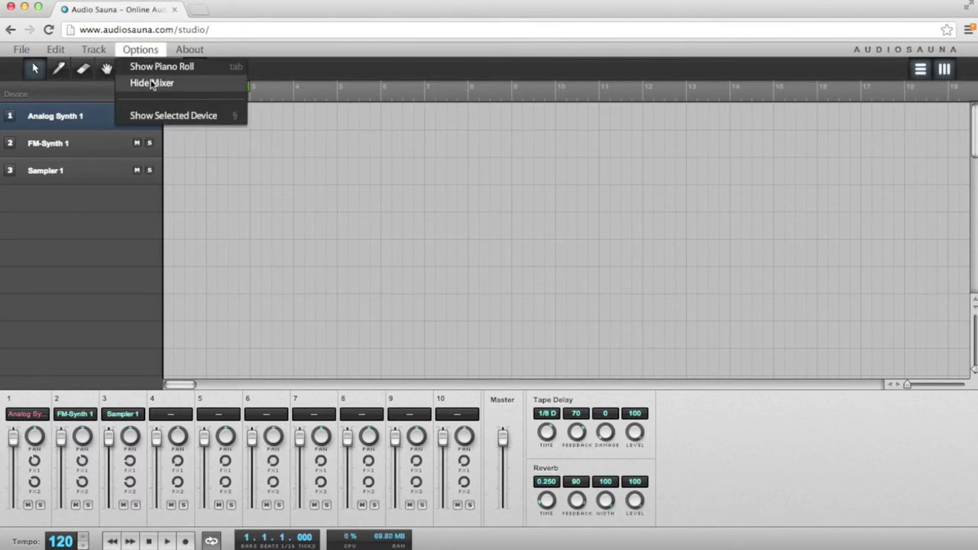
click(152, 84)
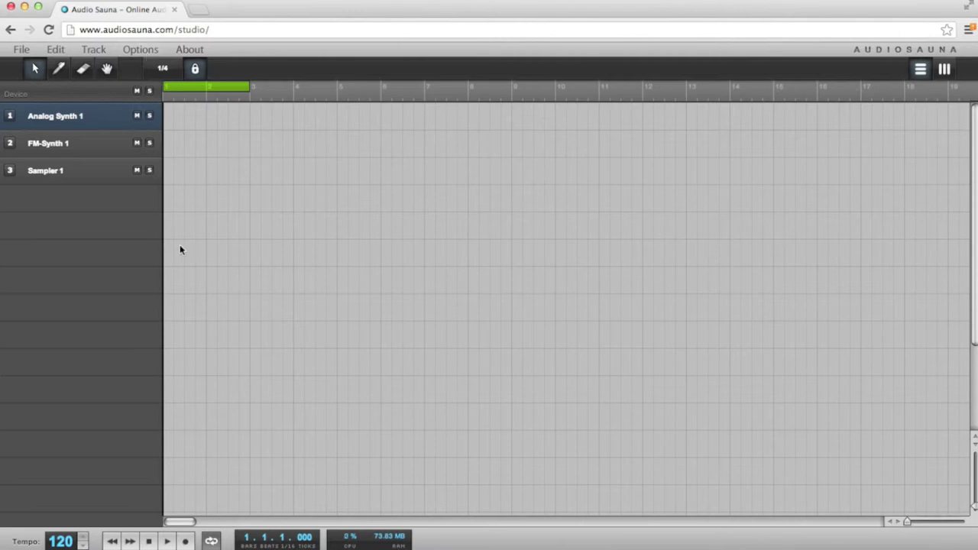
Bring the mixer back into view and change from the arrange view to the piano roll.
click(946, 70)
click(946, 70)
click(946, 70)
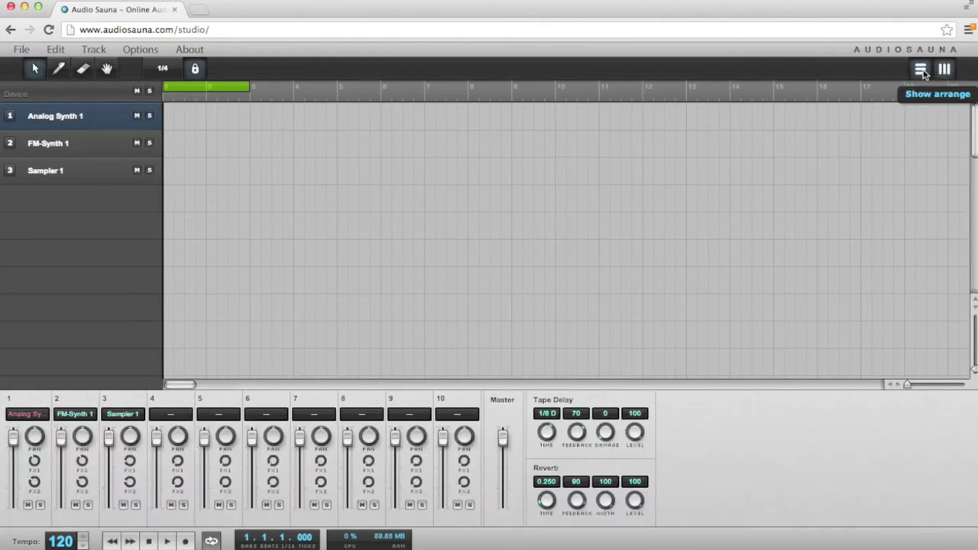
click(922, 70)
click(921, 70)
click(922, 70)
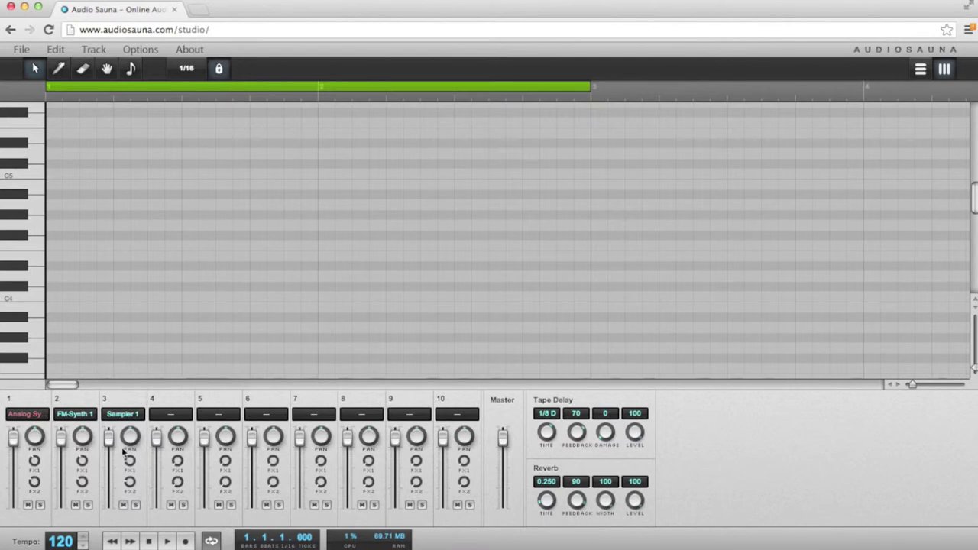
Return to the arrange view and select the FM-Synth 1 track.
mouse_move(110, 437)
mouse_down()
mouse_move(112, 454)
mouse_move(111, 438)
mouse_up()
click(921, 69)
click(73, 145)
click(80, 172)
click(80, 147)
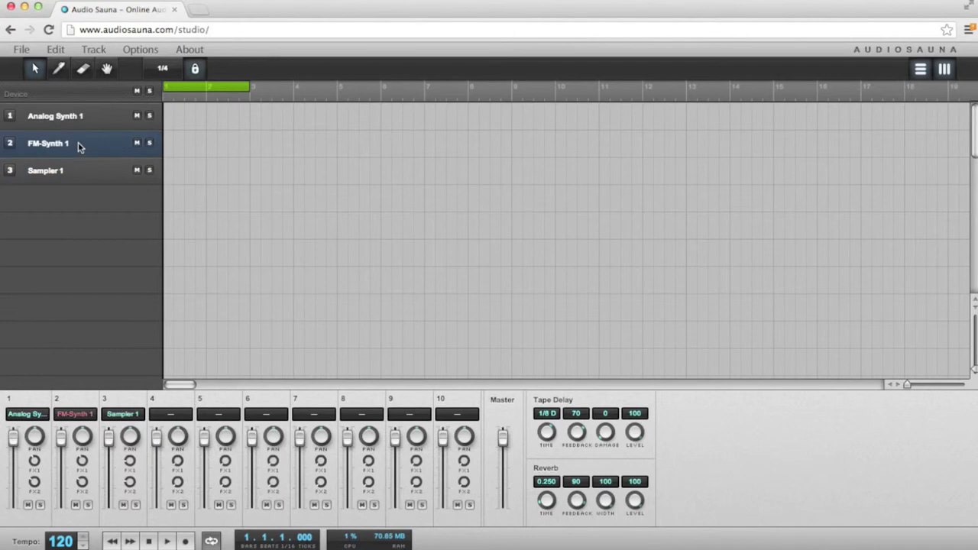
Draw a four-bar clip on the Analog Synth 1 track starting at bar 1, and move it about half a bar later.
click(58, 70)
drag(167, 115, 330, 122)
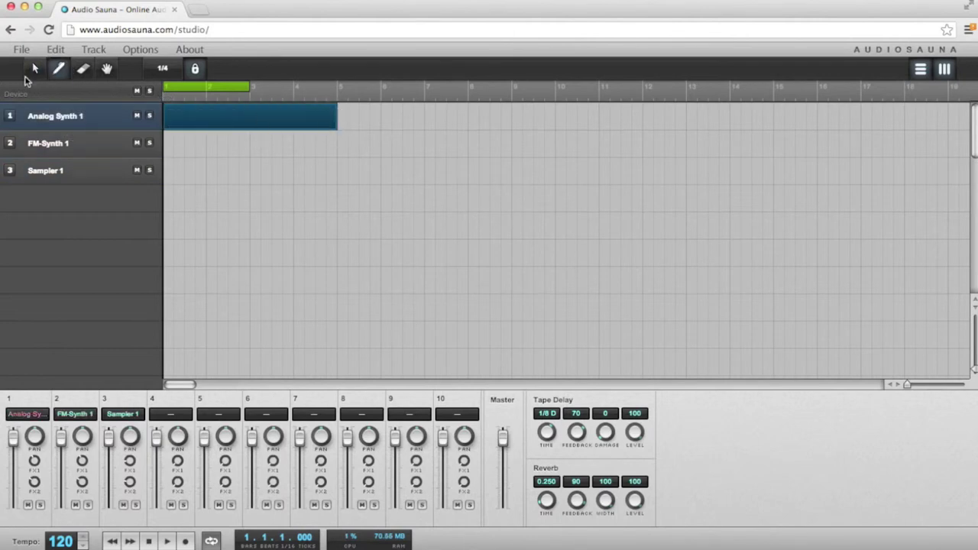
click(35, 69)
drag(273, 109, 304, 123)
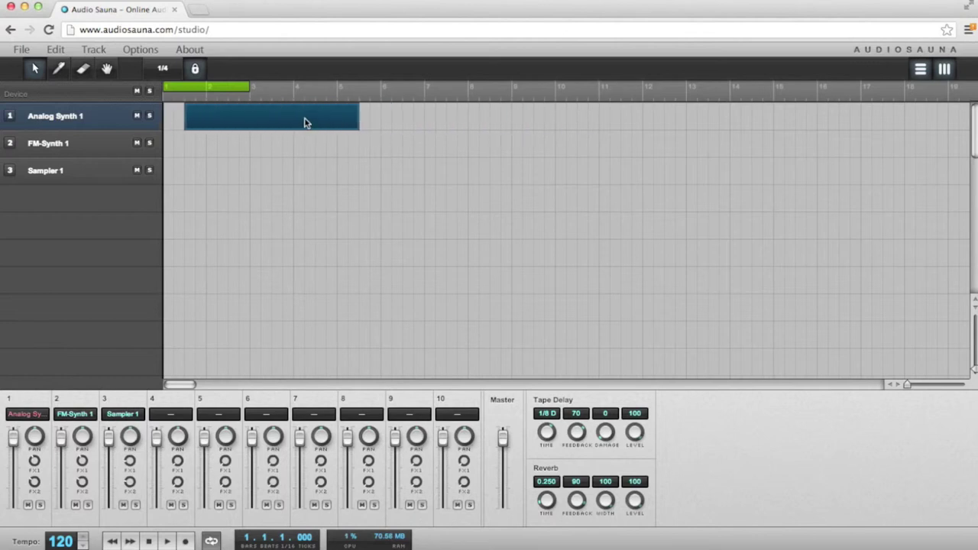
Open the piano roll and draw a 1/16 note on C5 at the start of bar 1.
click(59, 70)
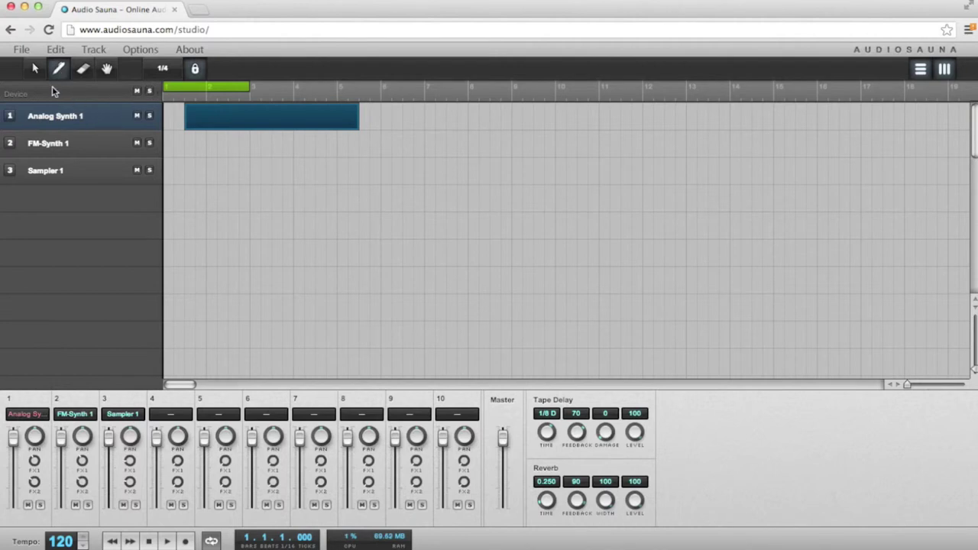
click(927, 70)
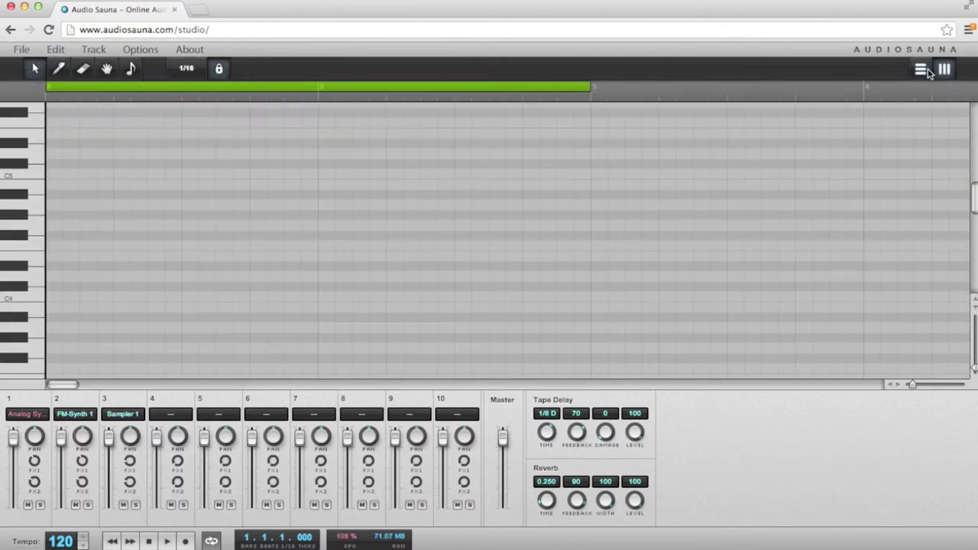
click(58, 69)
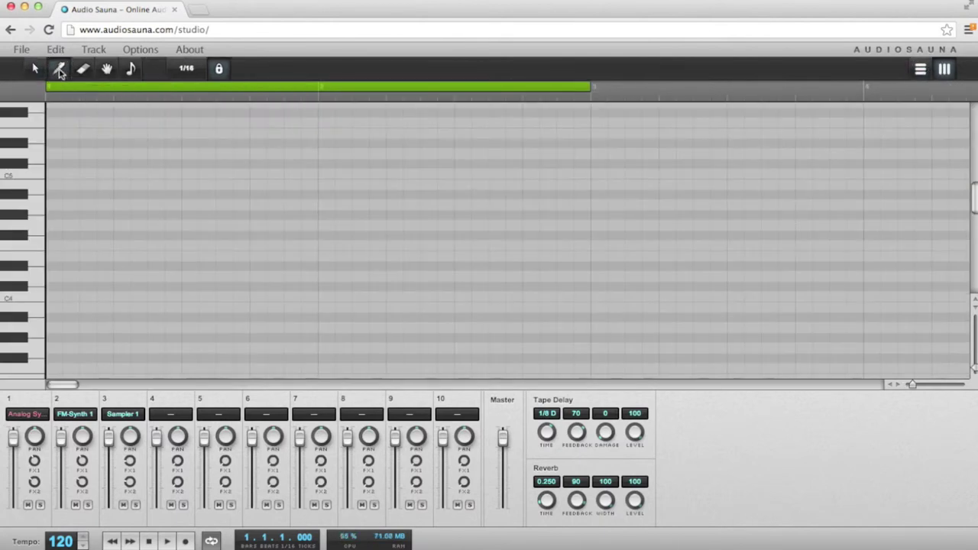
click(54, 174)
Play back the C5 note, stop, and return the playhead to the start of the song.
click(169, 542)
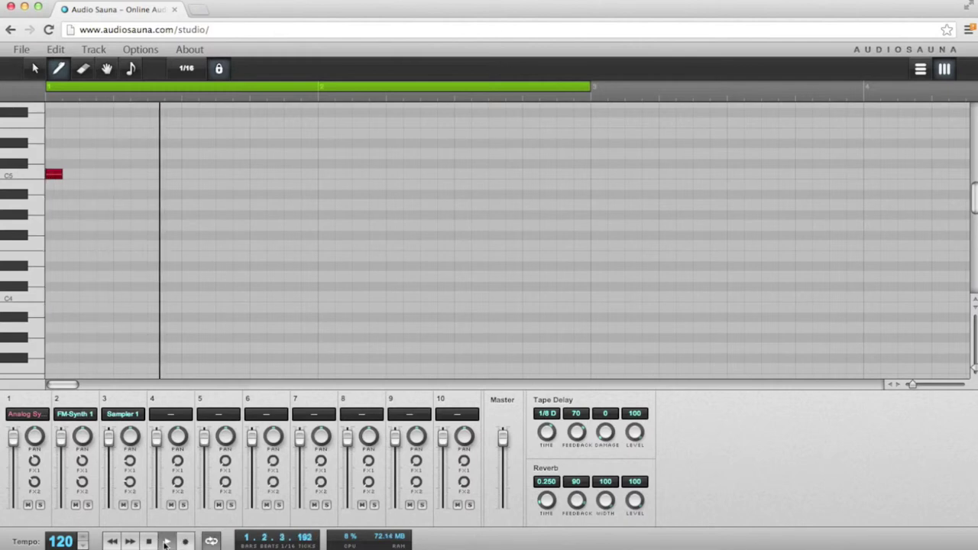
click(150, 542)
click(113, 541)
click(113, 542)
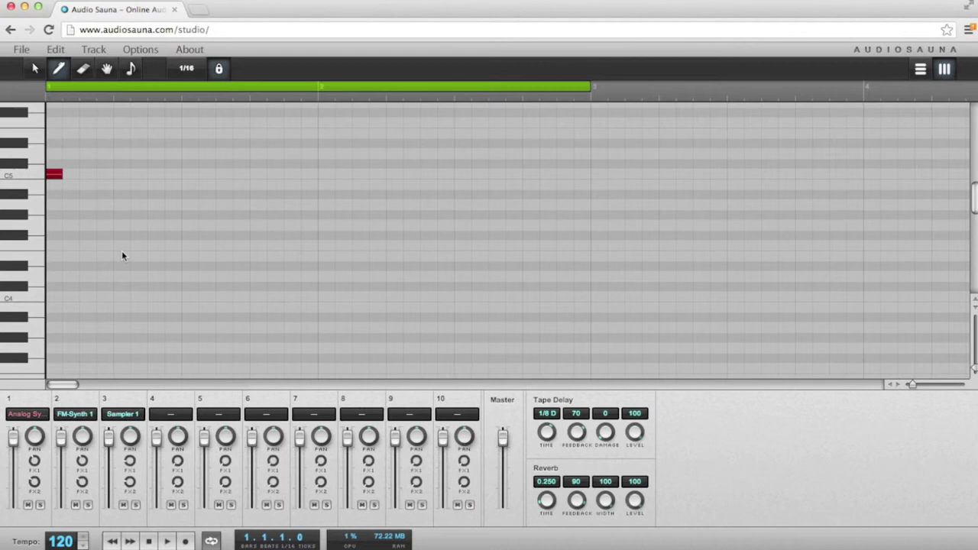
Draw four more 1/16 notes on A4, D5, A4 and E4 across the first bar and play back the melody.
click(59, 71)
click(74, 205)
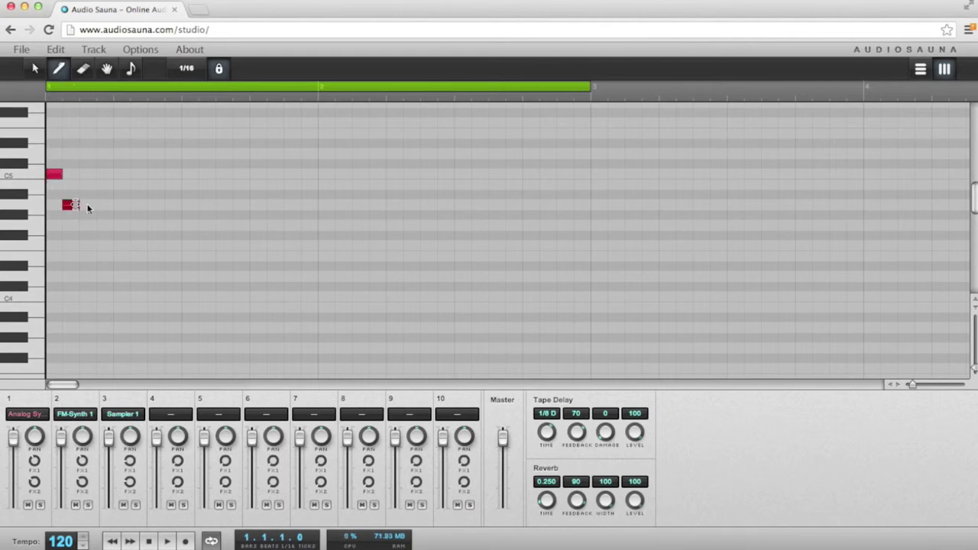
click(127, 154)
click(157, 205)
click(208, 256)
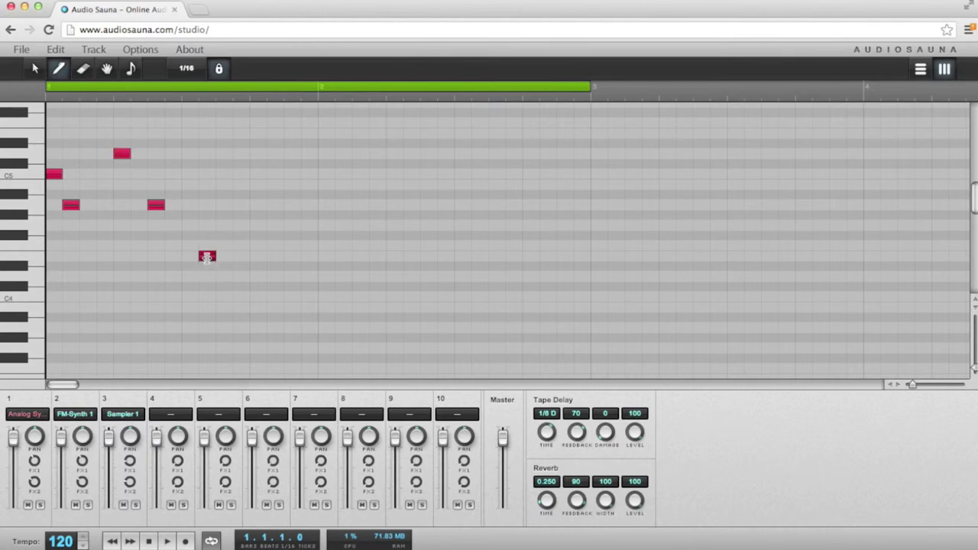
click(168, 542)
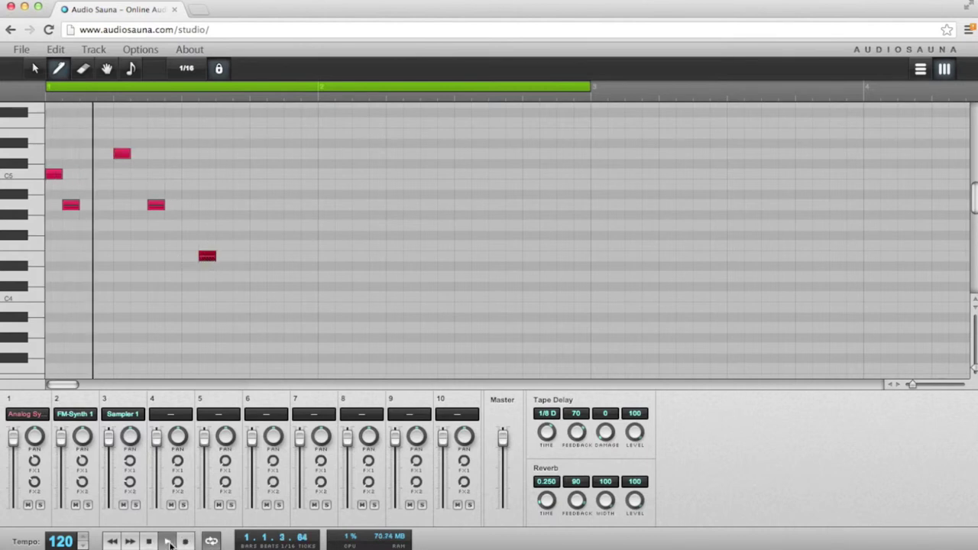
click(148, 541)
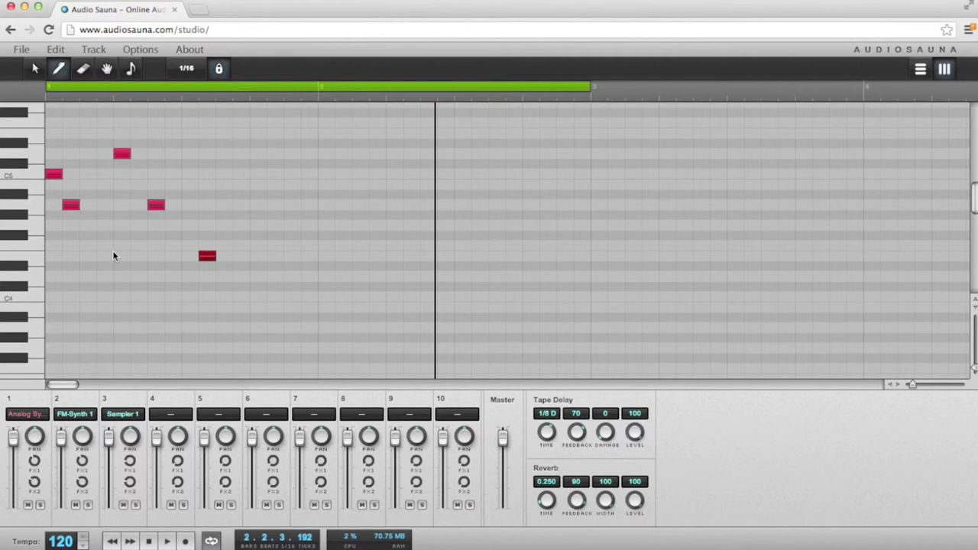
Erase all the notes from the piano roll with the Eraser tool.
click(84, 76)
click(207, 256)
click(159, 206)
click(130, 155)
click(76, 206)
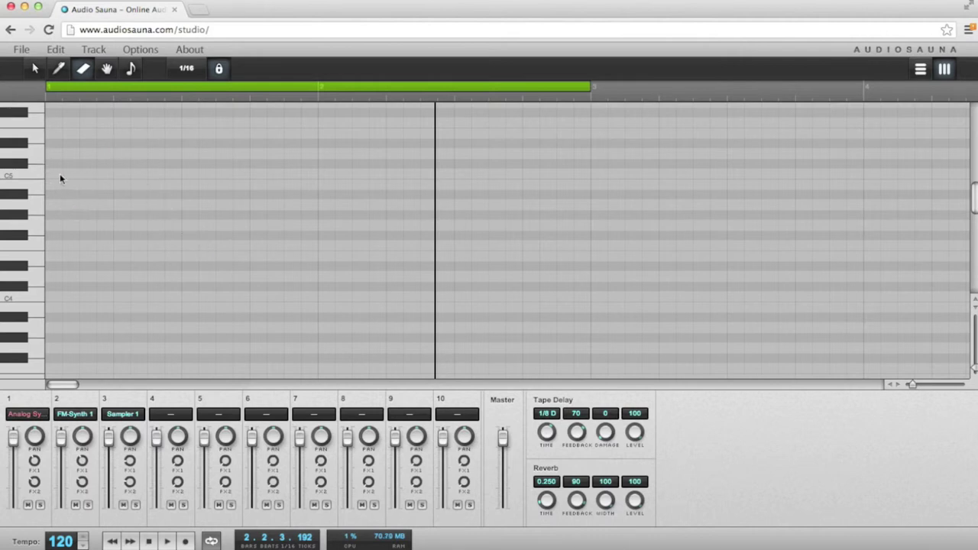
Set the note length to 1/4 and draw a C5 note at bar 1 followed by an E5 note on beat 2.
key(p)
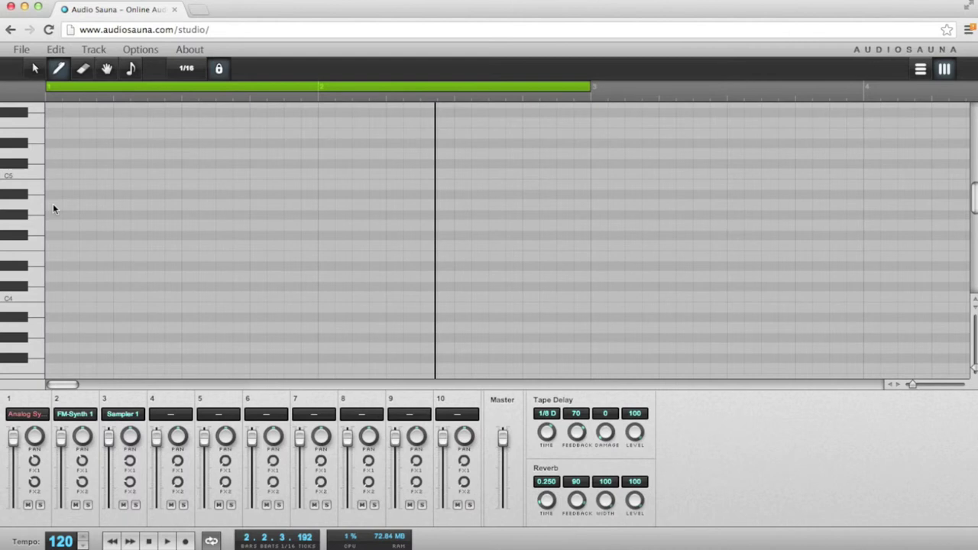
click(191, 71)
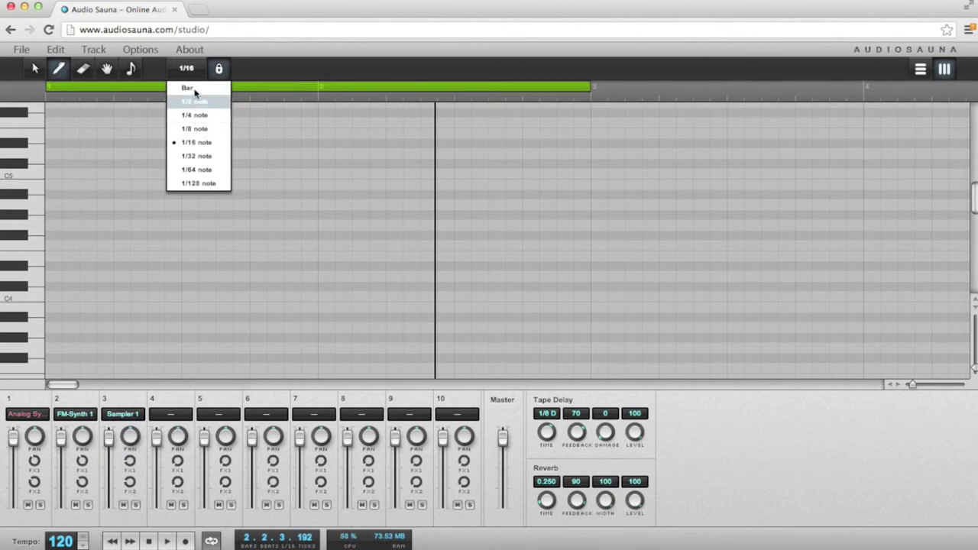
click(191, 116)
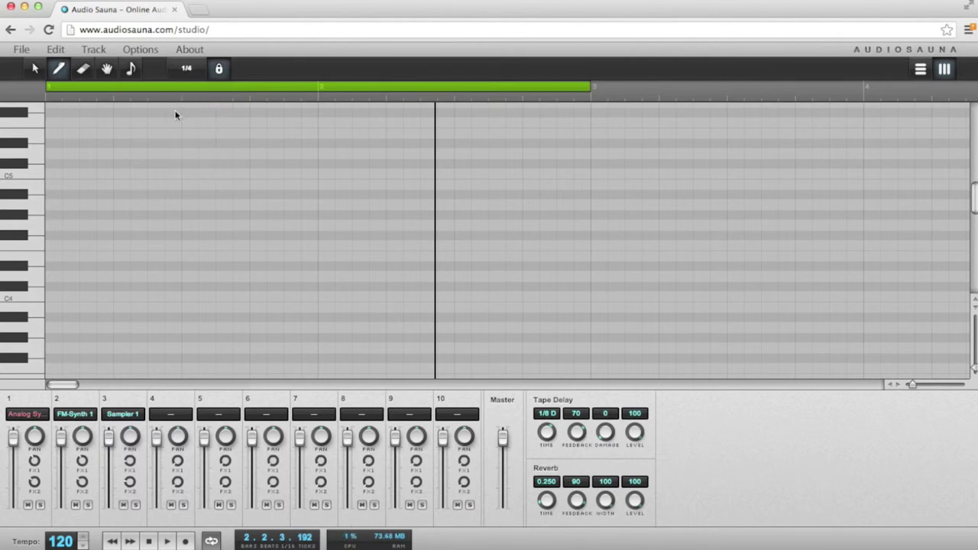
click(65, 76)
click(57, 170)
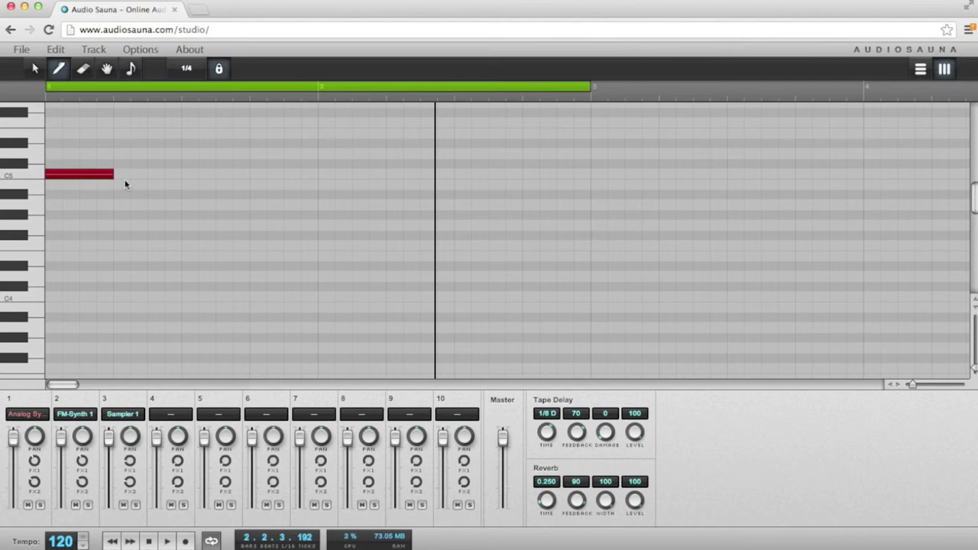
click(125, 135)
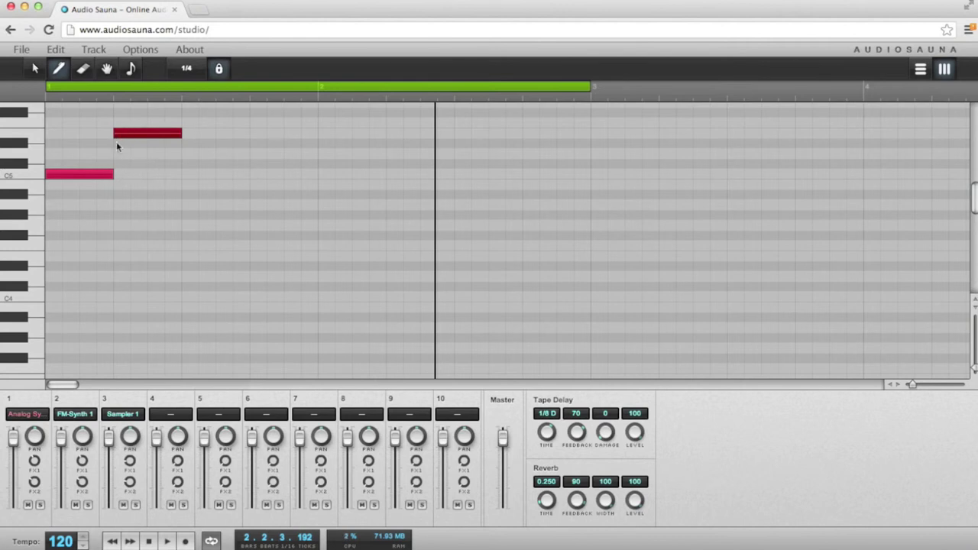
Extend the C5 note to two beats, ending level with the E5 note, and play back the result.
click(35, 70)
click(72, 173)
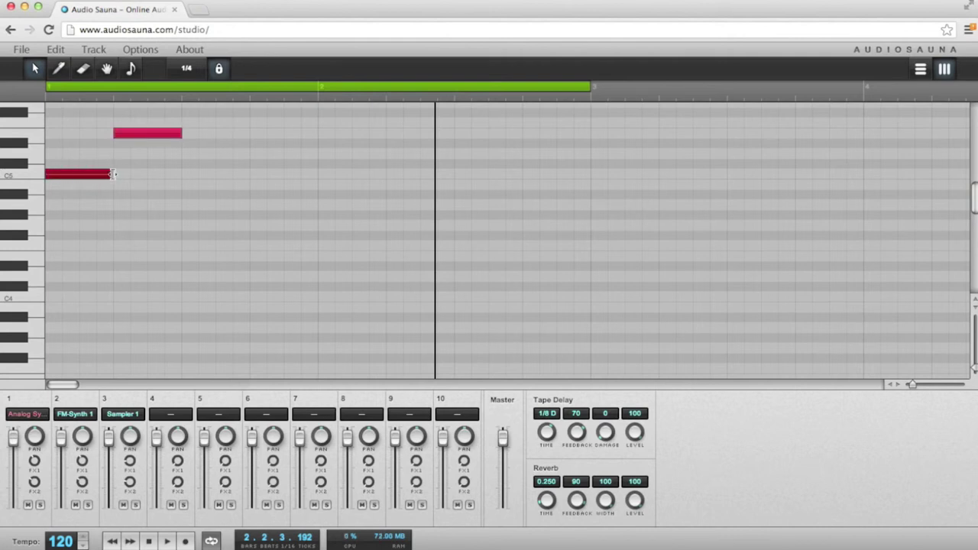
drag(113, 175, 174, 174)
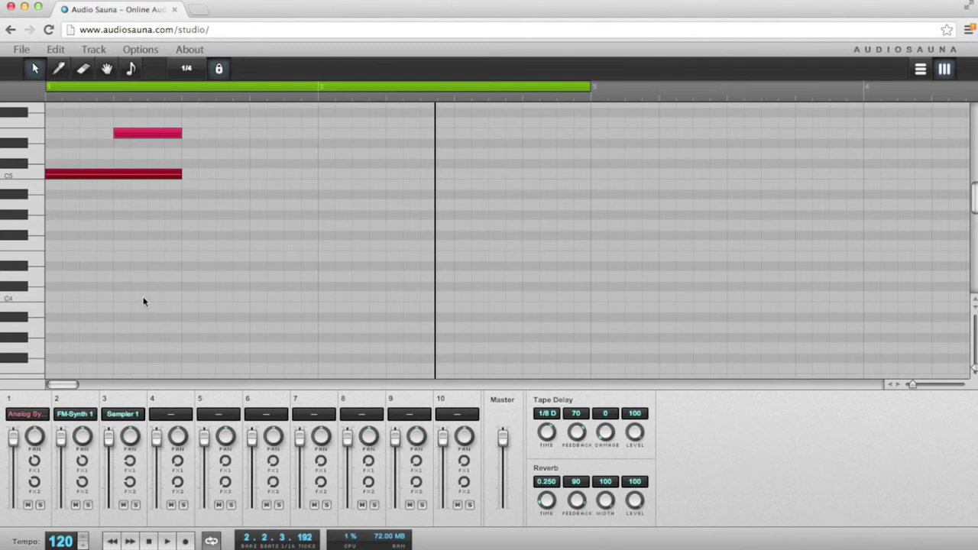
click(149, 541)
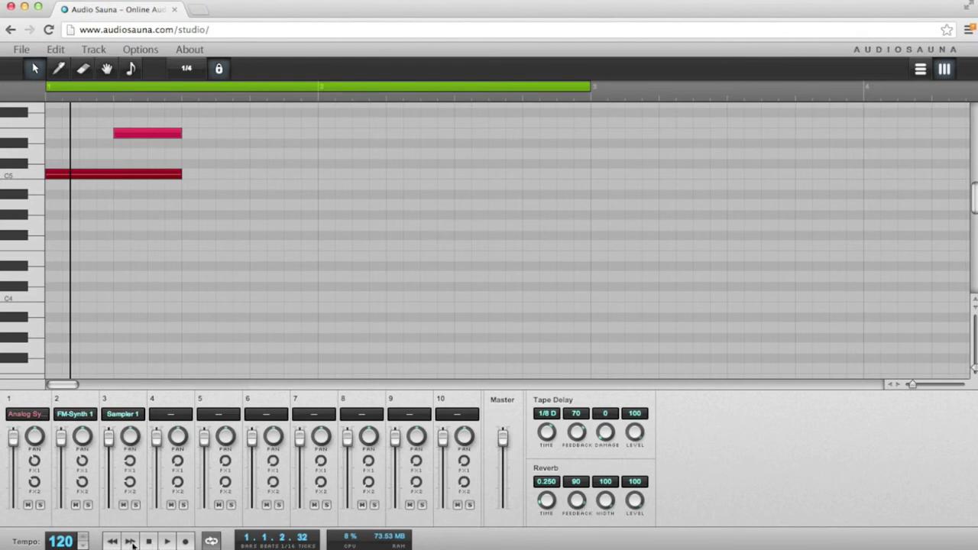
Play back the C5 and E5 notes from the start of bar 1 and stop playback.
click(113, 541)
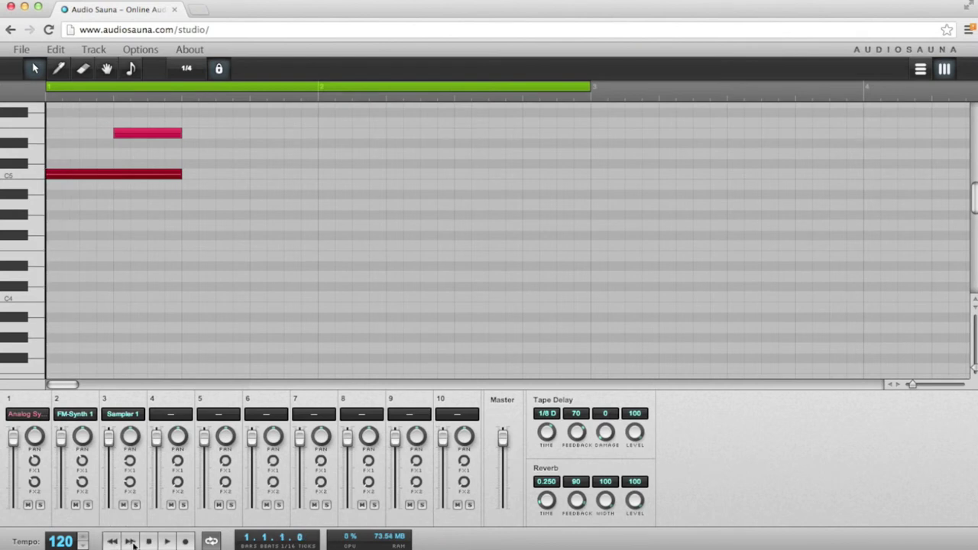
click(167, 541)
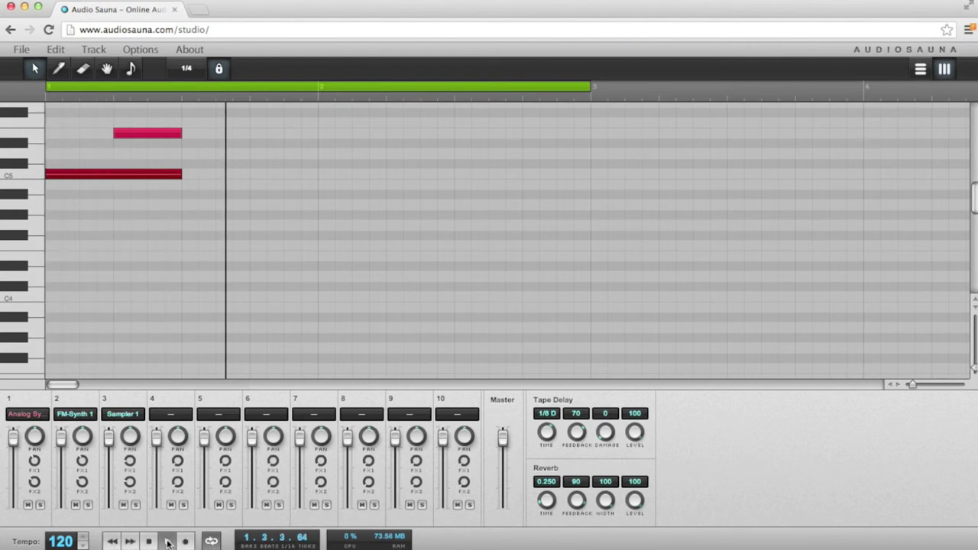
click(150, 542)
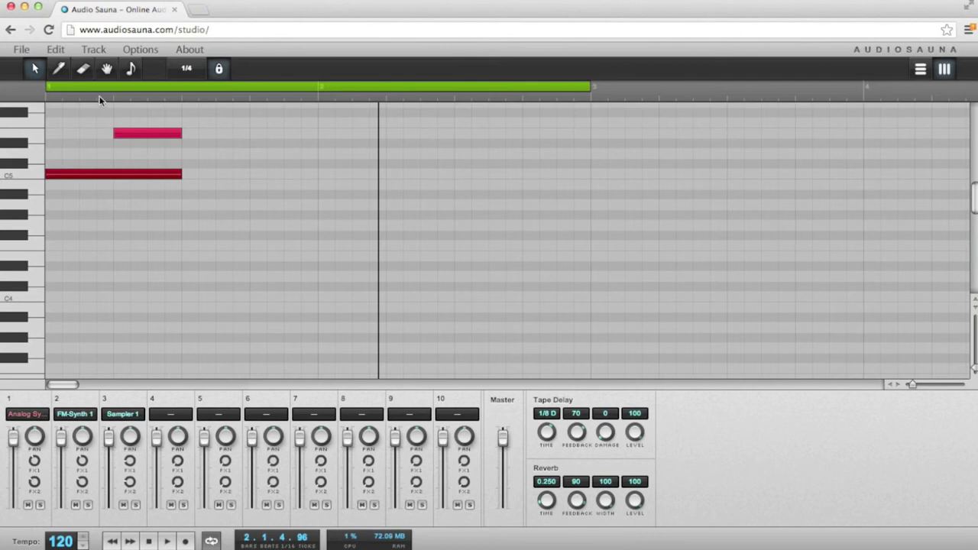
click(84, 71)
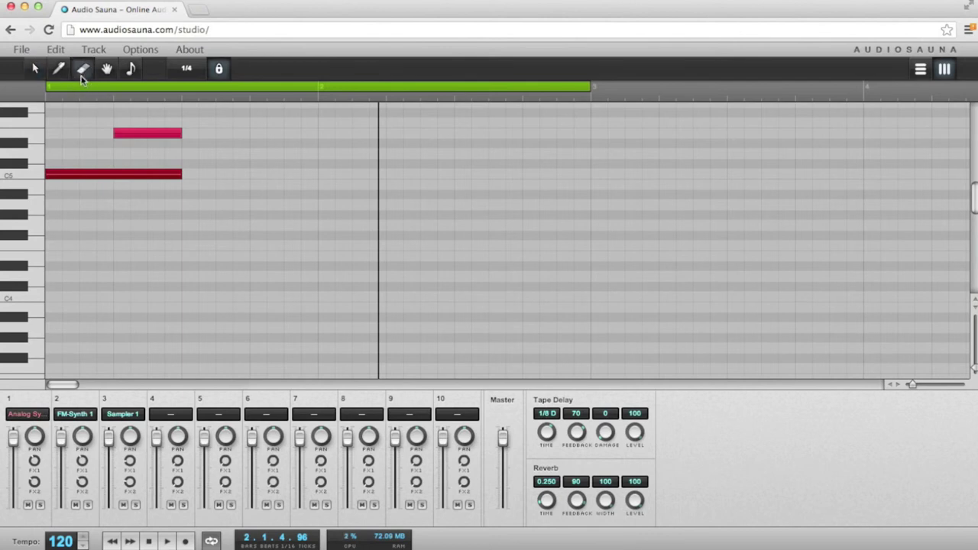
click(132, 70)
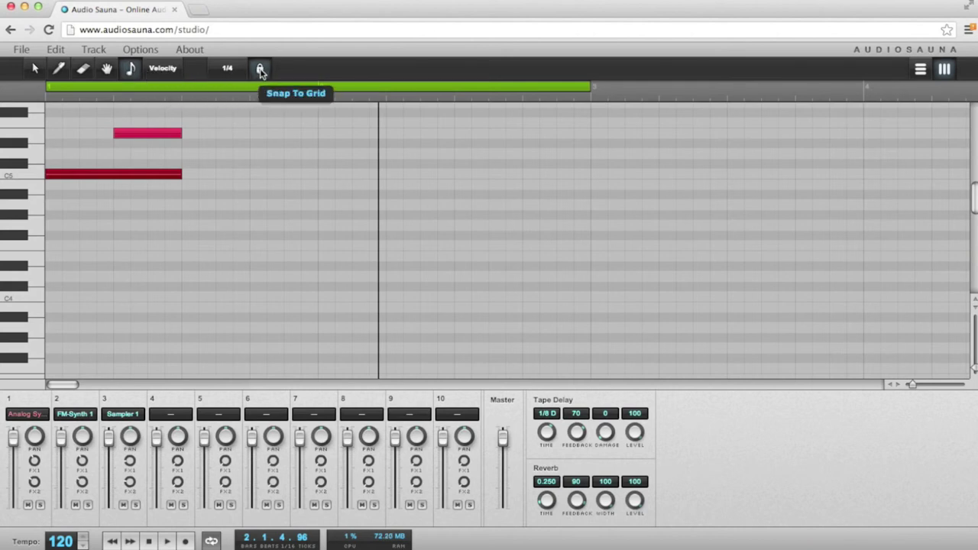
key(a)
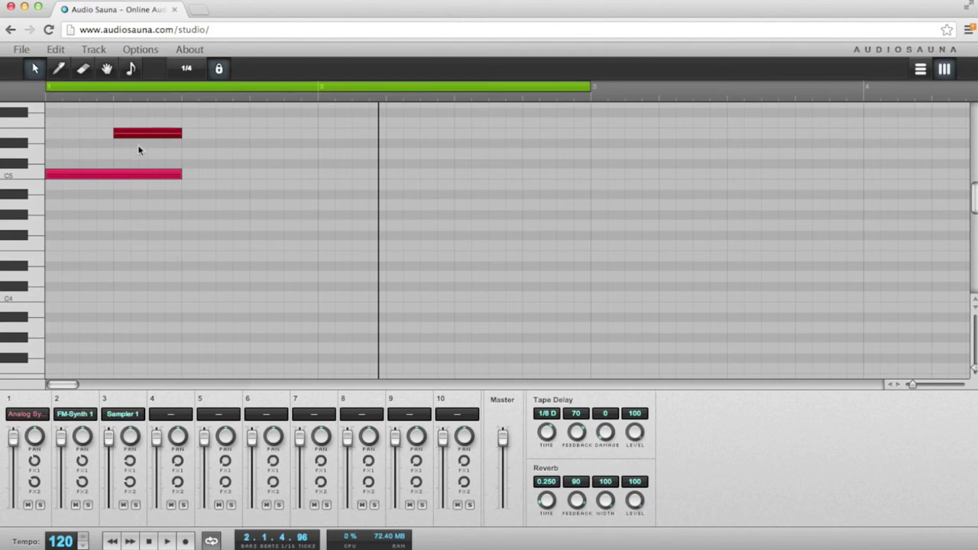
Move the E5 note down to D#5, slightly past beat 2 of bar 1, with Snap To Grid temporarily off.
drag(142, 135, 175, 132)
click(219, 71)
click(219, 69)
drag(139, 132, 243, 133)
drag(226, 157, 169, 146)
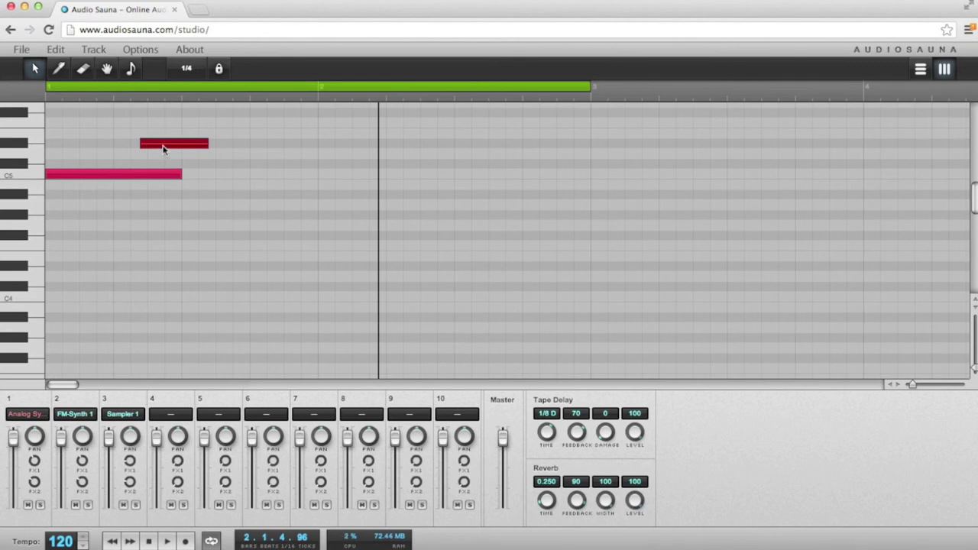
click(219, 70)
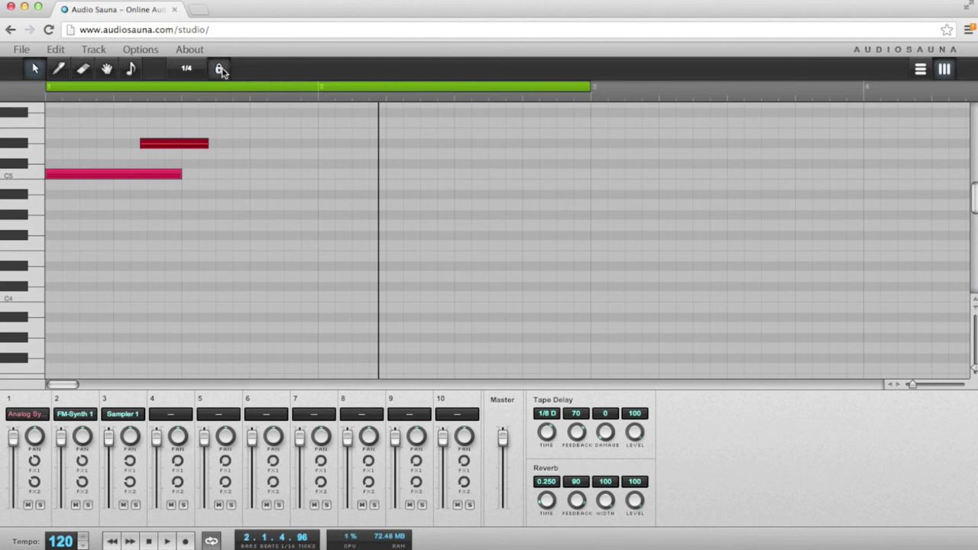